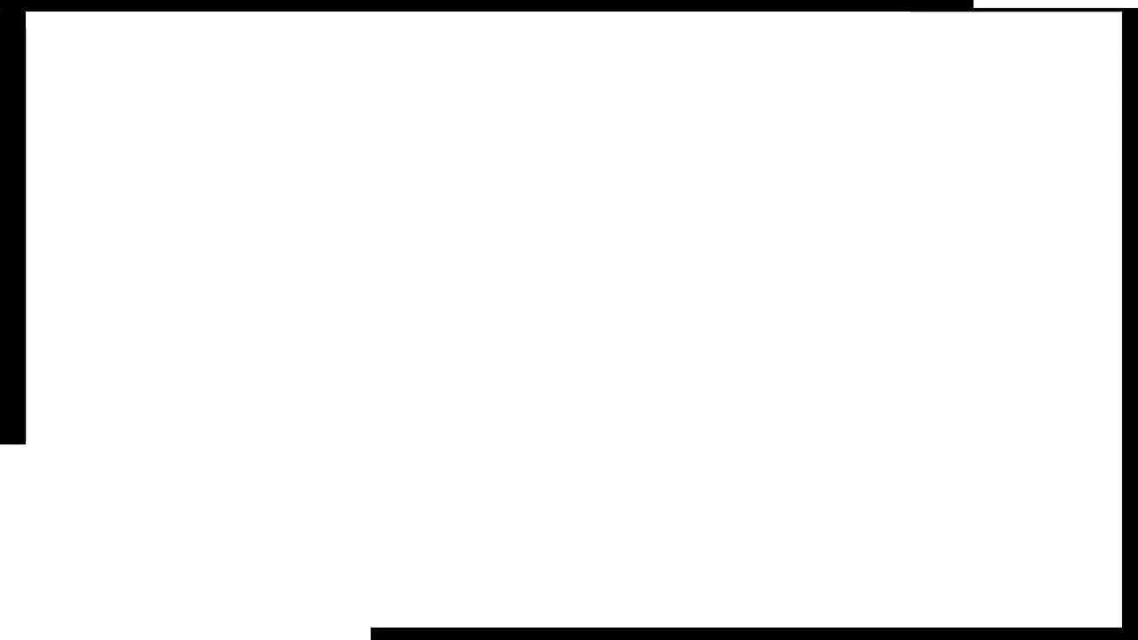
- Scroll the Google results for photopea and open the 'Photopea | Online Photo Editor' link
drag(830, 388, 838, 258)
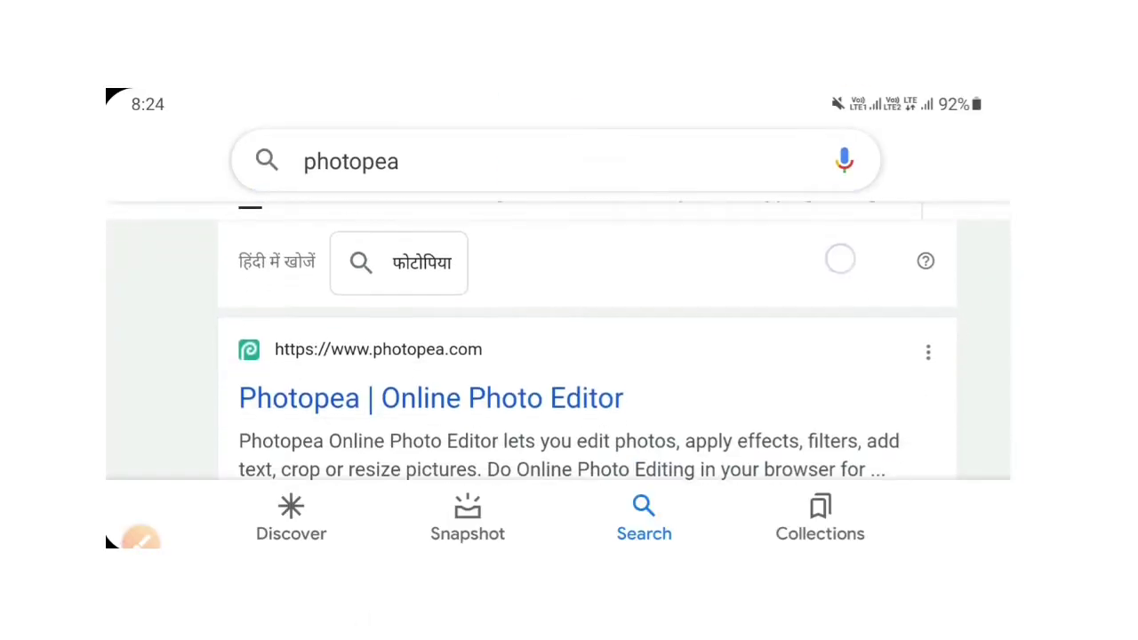
click(616, 357)
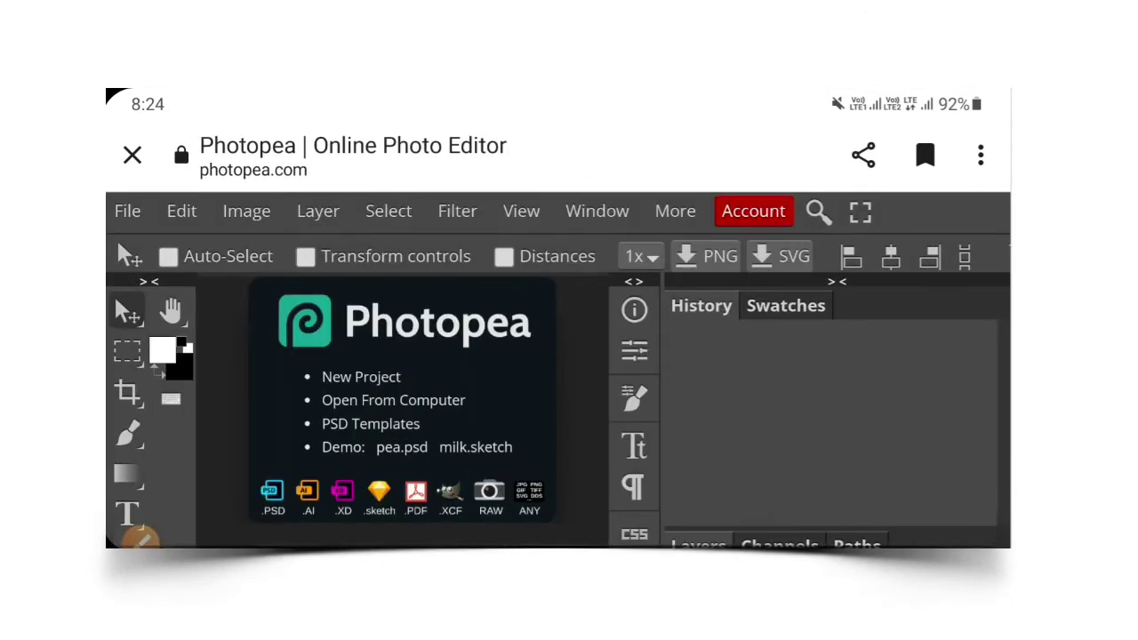
- Choose File > Open..., marking the menu and command with on-screen arrows
click(138, 538)
click(921, 476)
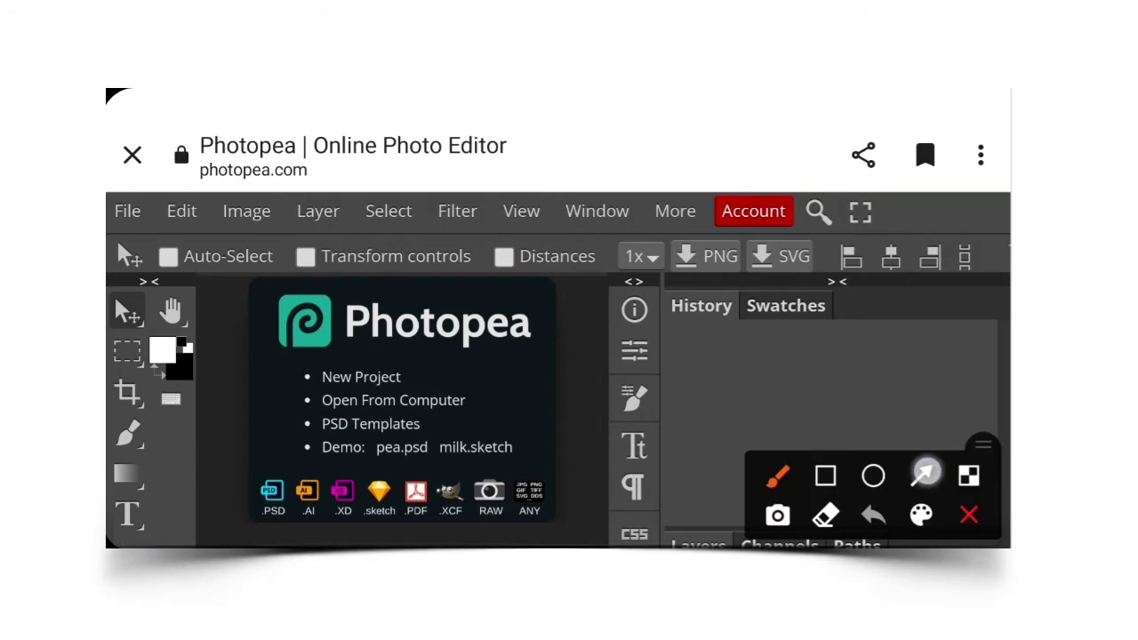
drag(256, 345, 151, 235)
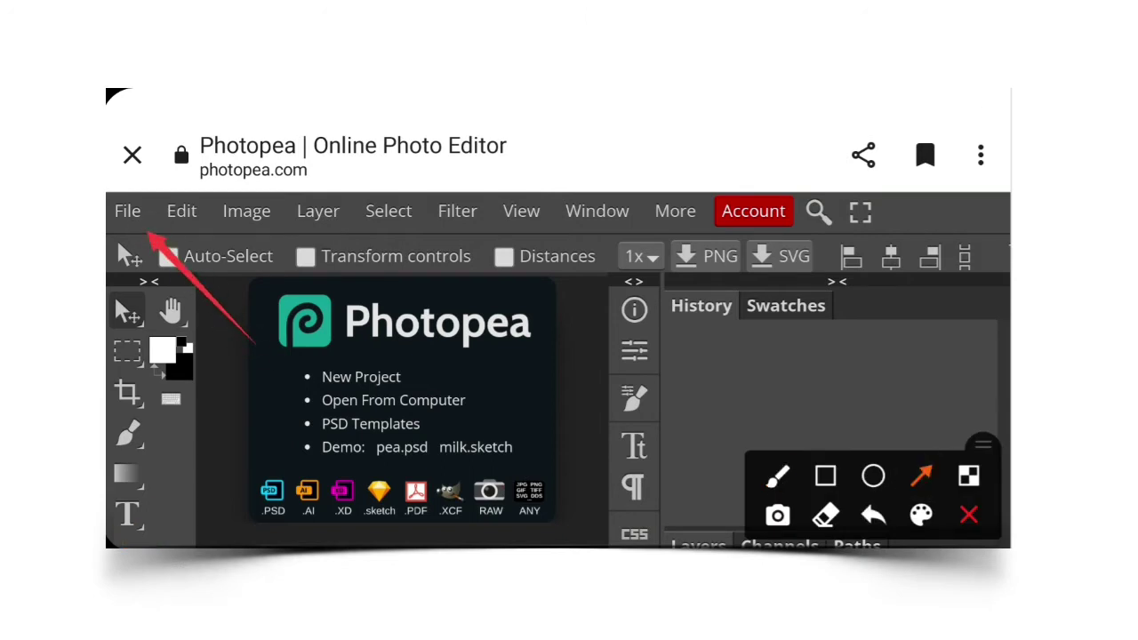
click(969, 516)
click(127, 211)
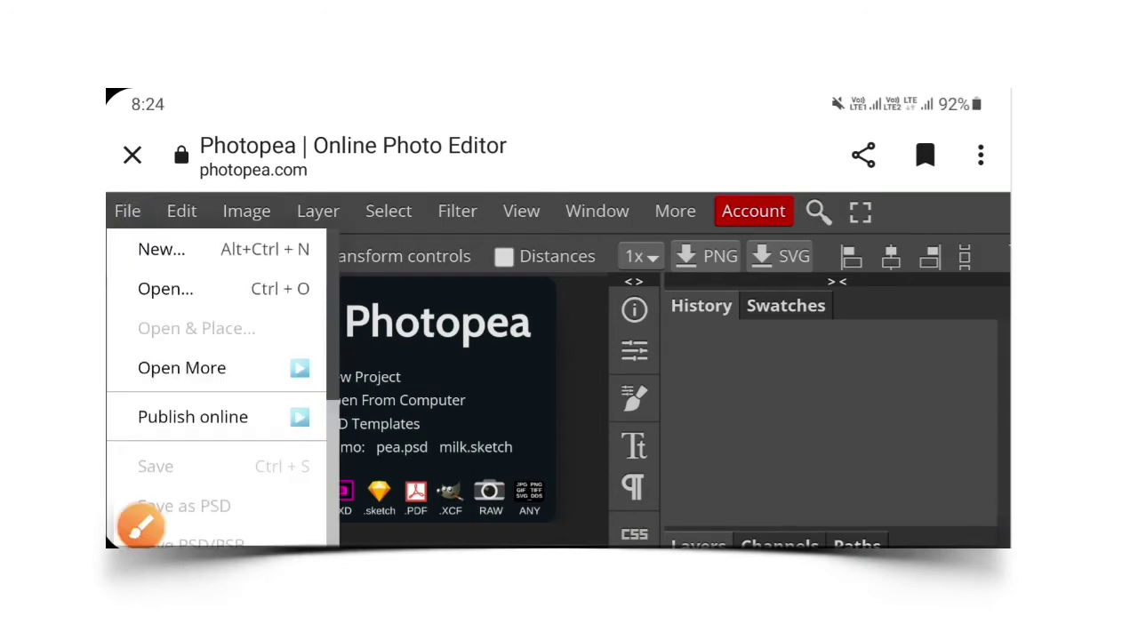
click(141, 525)
click(921, 477)
drag(390, 411, 241, 300)
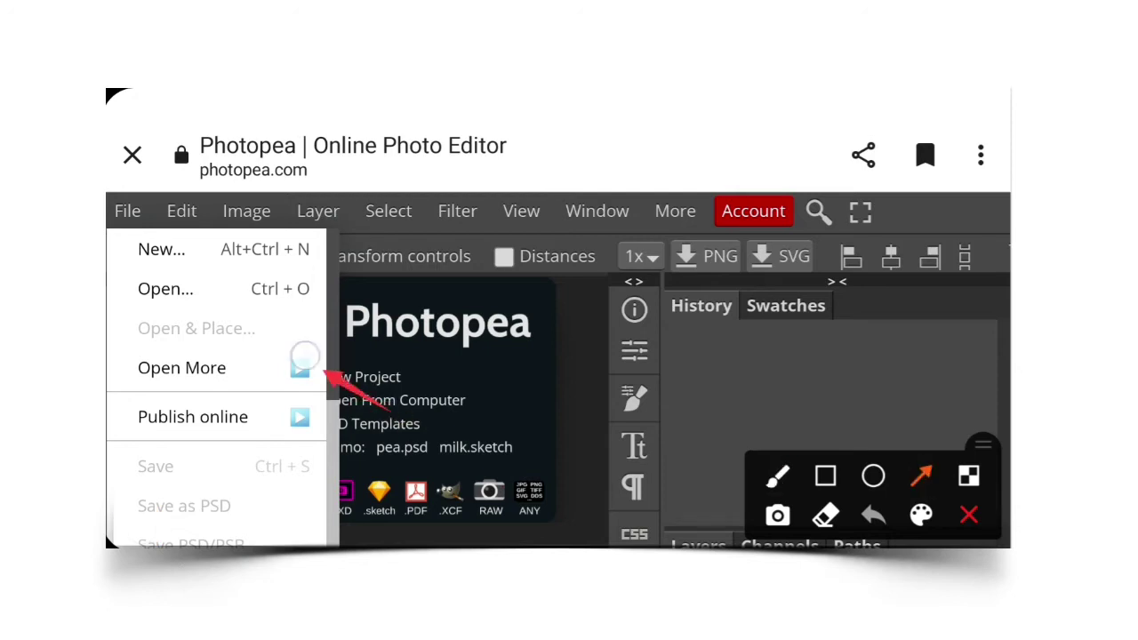
click(969, 516)
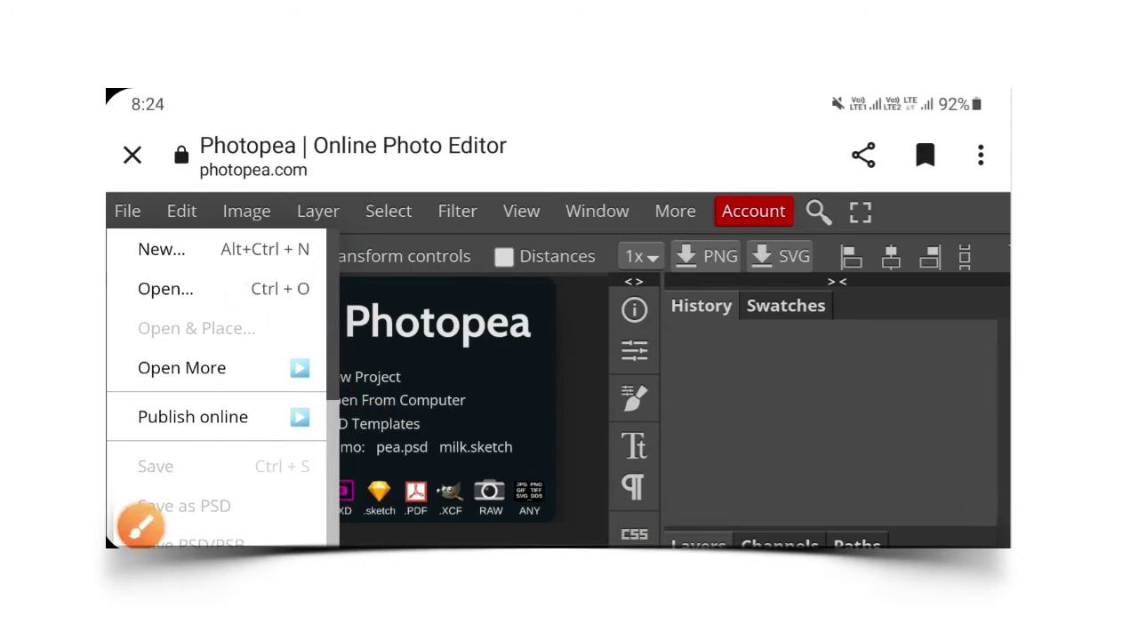
click(165, 288)
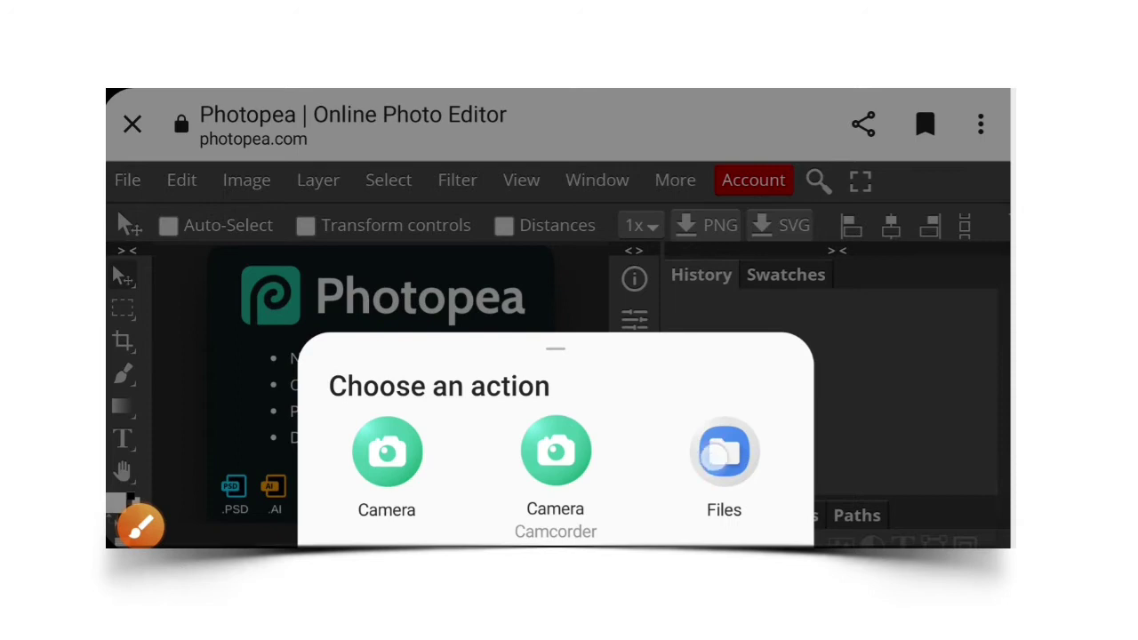
- Choose the Files app and go to the Downloads folder from the drawer
click(724, 453)
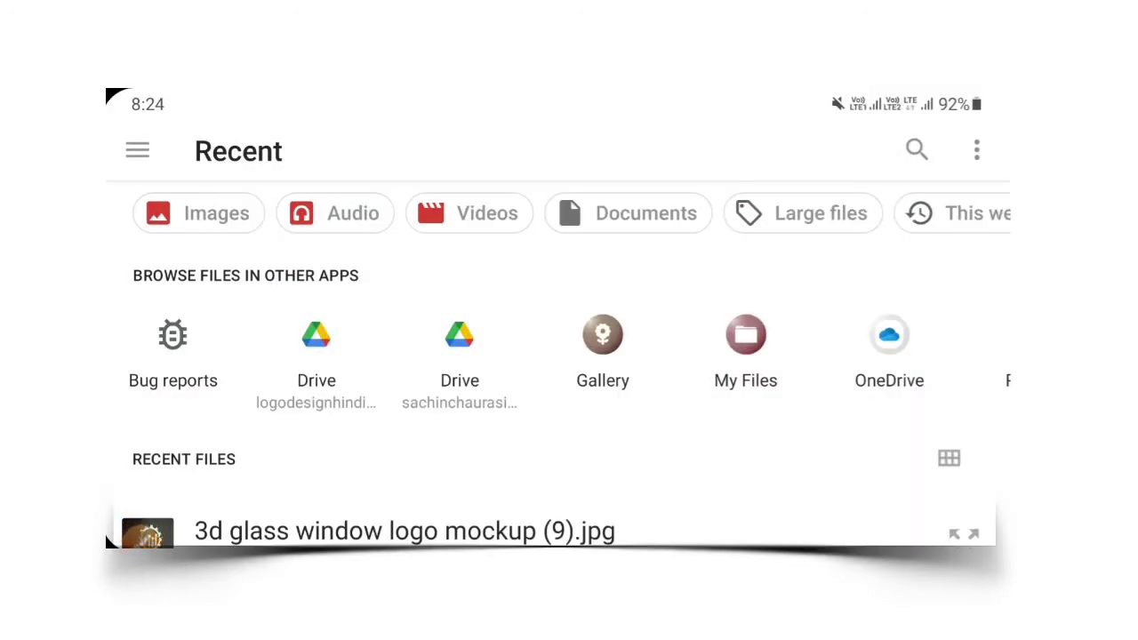
click(136, 150)
scroll(267, 356, down, 1)
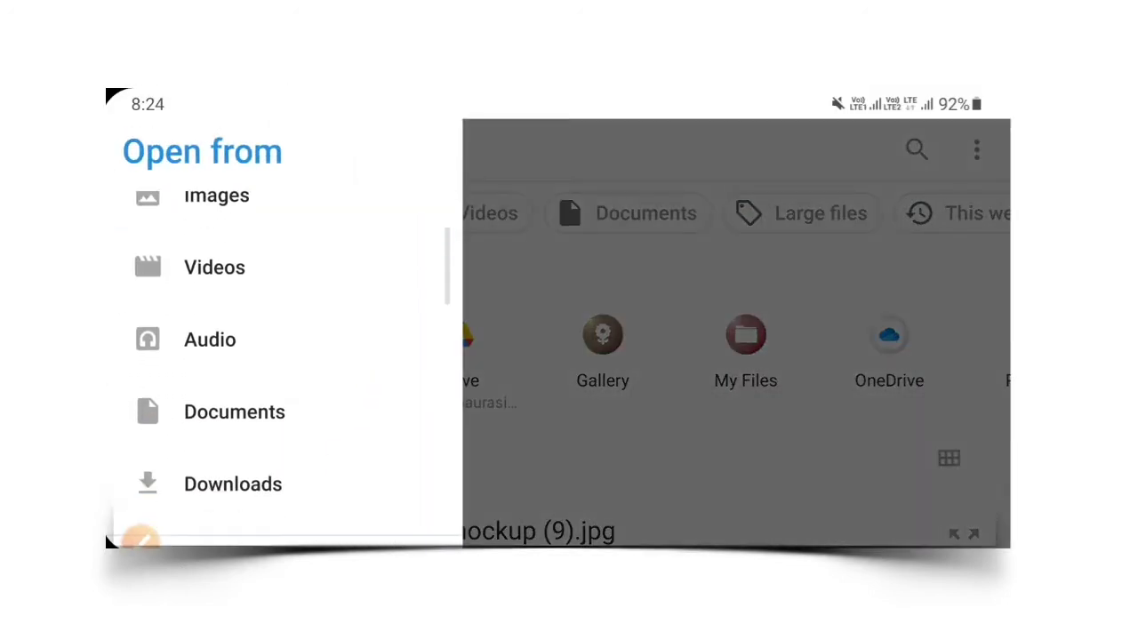
click(233, 484)
- Search Downloads for 'page' and pick the 24.80 MB page4 mockup file
click(917, 150)
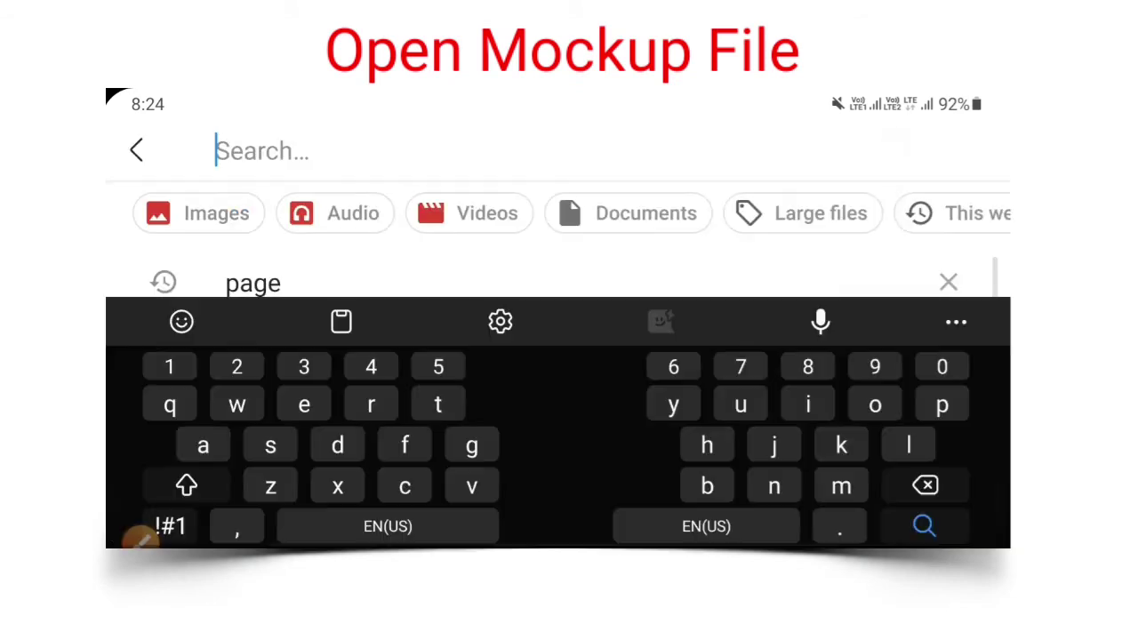
click(253, 283)
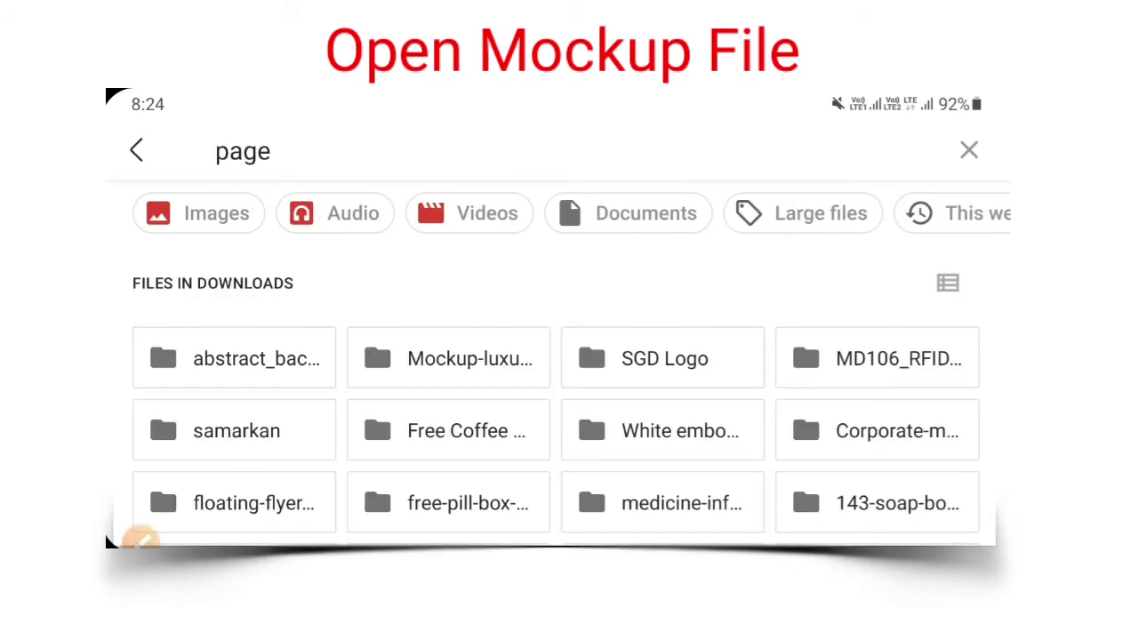
scroll(569, 364, down, 10)
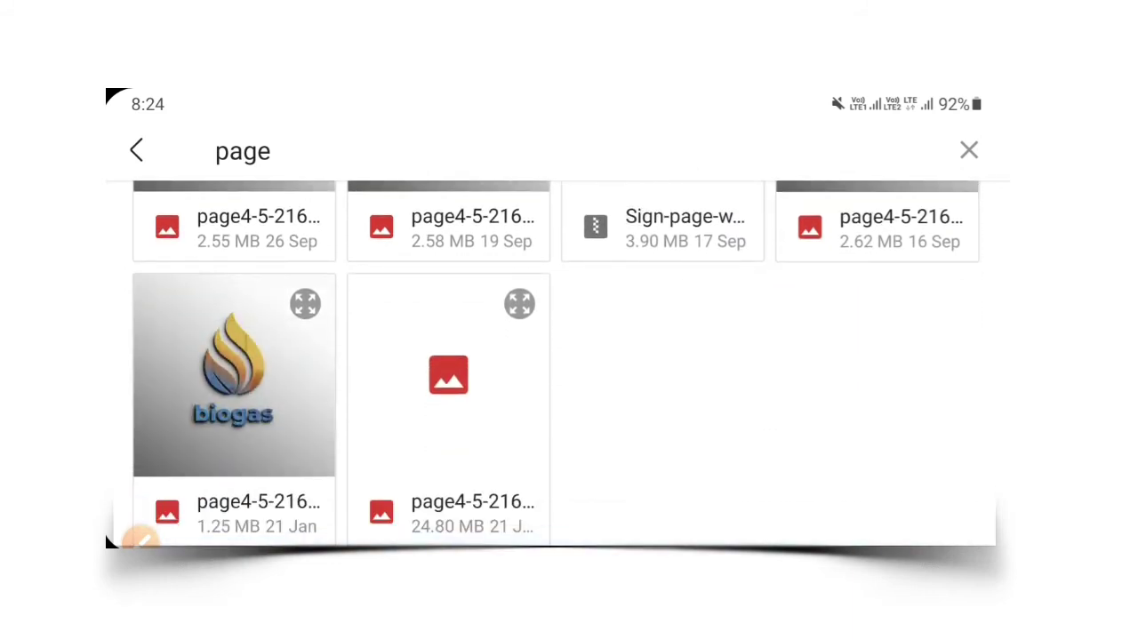
click(448, 400)
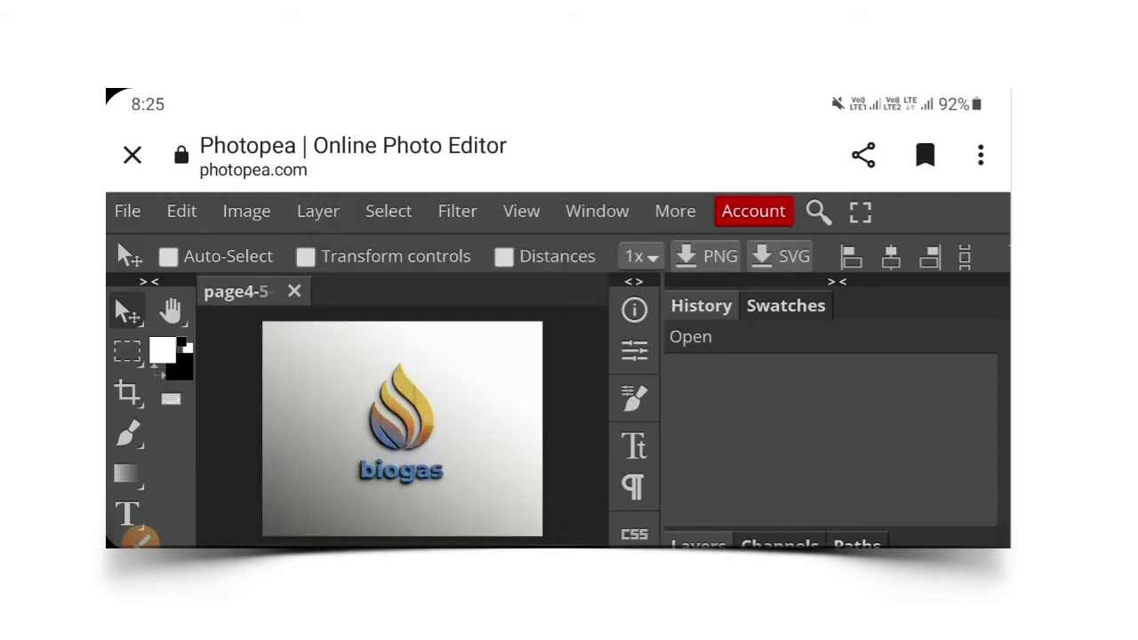
- Scroll to the Layers panel and expand the design group, marking it with an arrow
scroll(948, 323, down, 5)
scroll(836, 400, down, 3)
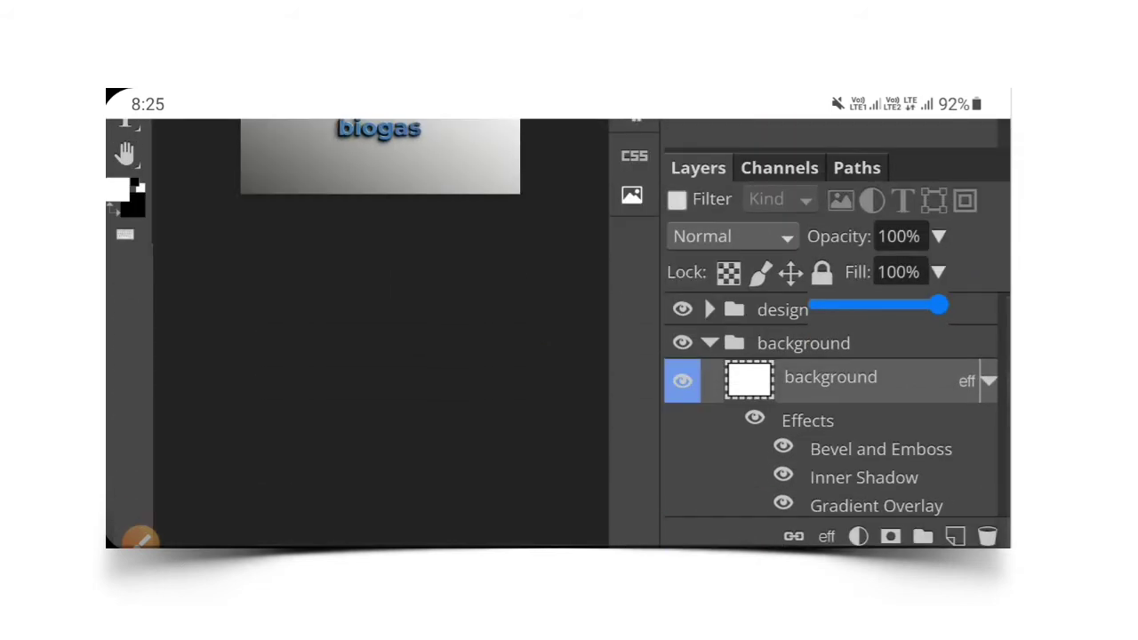
click(141, 539)
click(921, 476)
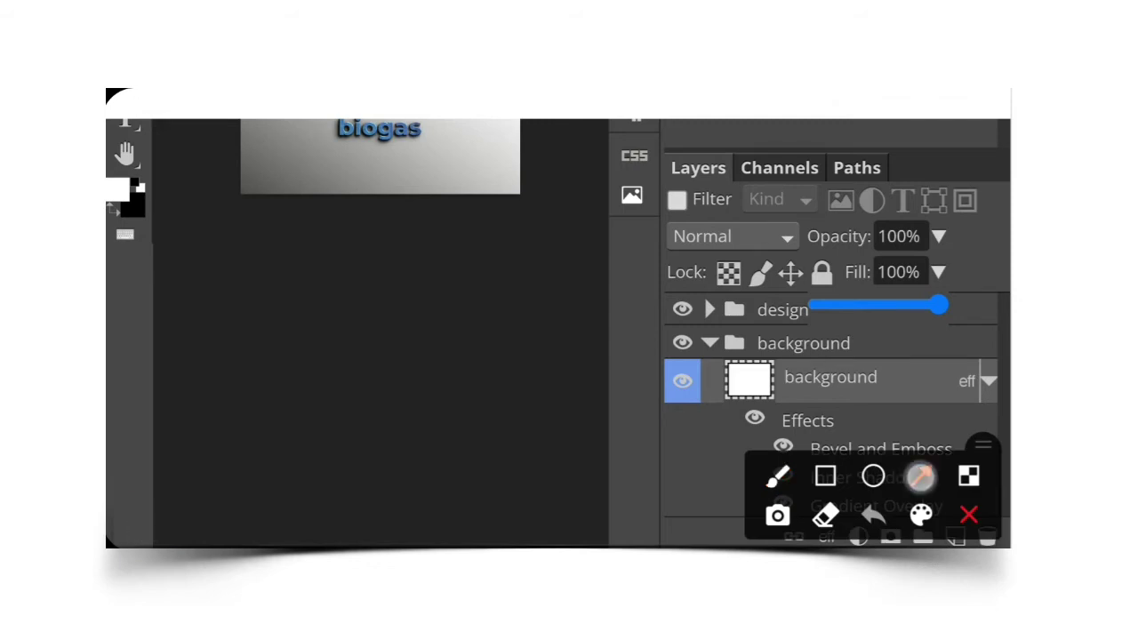
drag(554, 425, 698, 325)
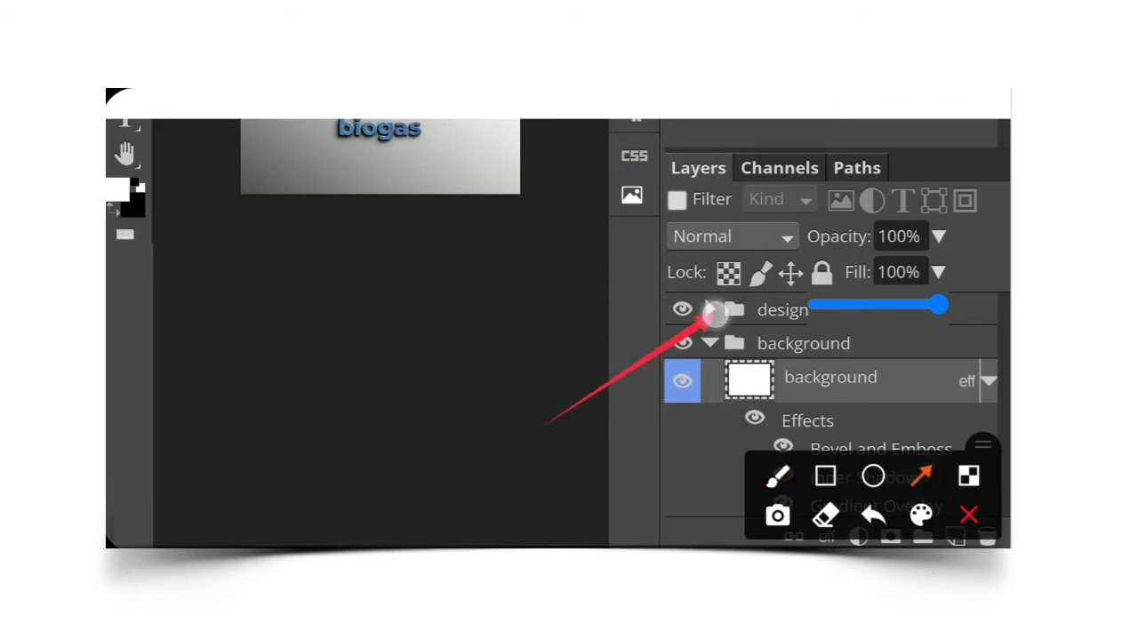
click(970, 514)
click(710, 309)
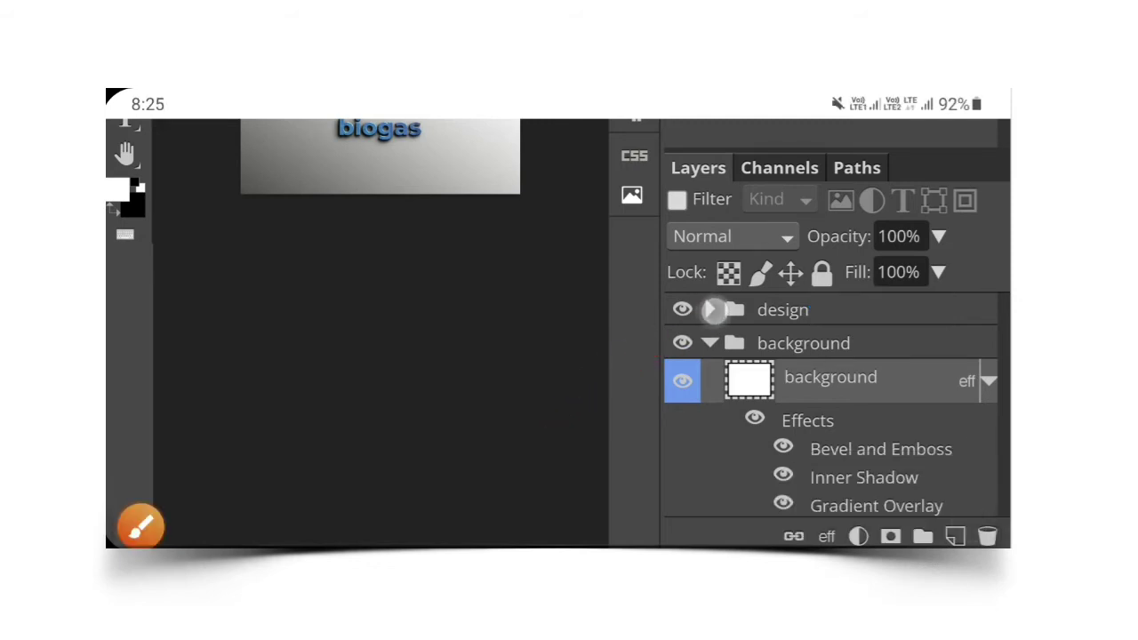
- Open the 'design here' smart object by double-clicking its layer thumbnail
click(141, 525)
click(921, 475)
drag(532, 475, 738, 406)
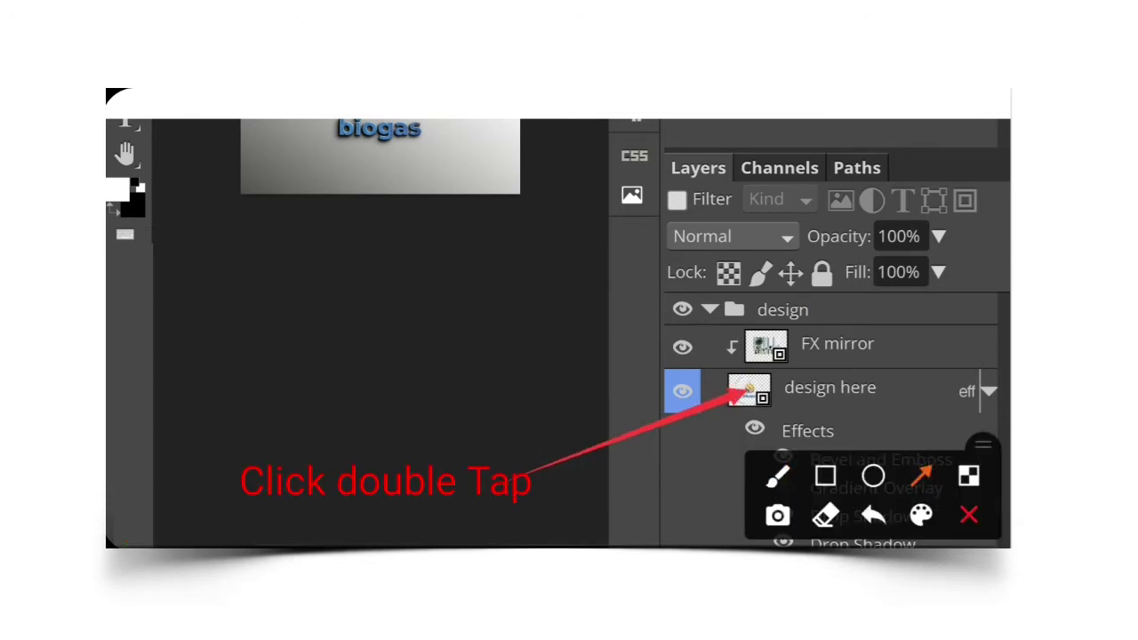
click(970, 514)
click(749, 391)
double_click(749, 391)
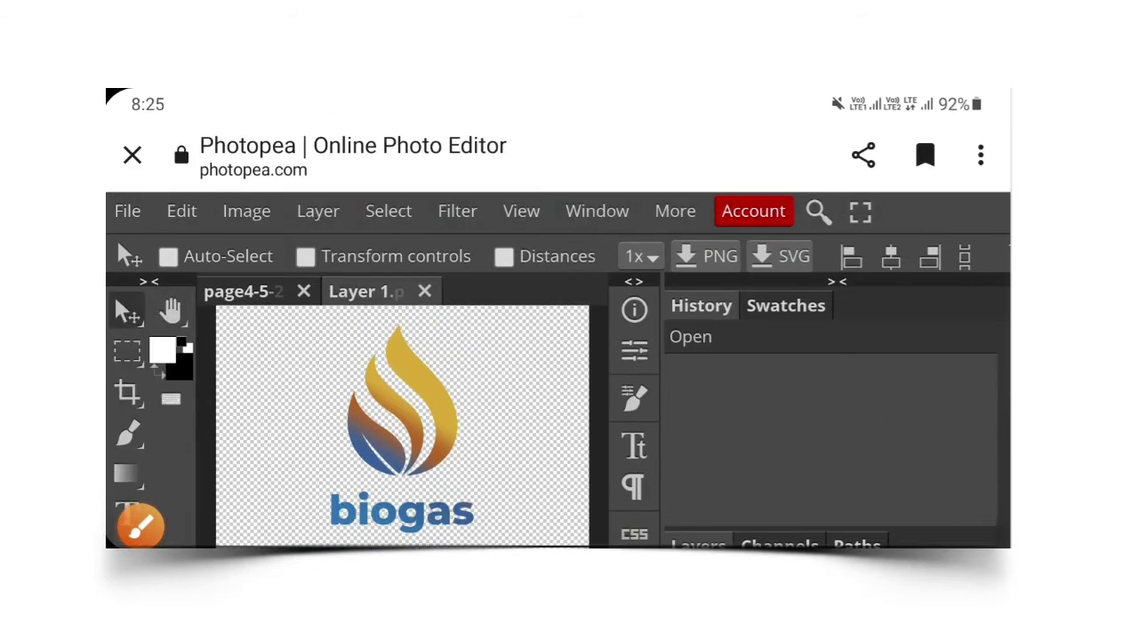
- Choose File > Open & Place..., marking the menu and command with arrows
click(141, 525)
click(921, 477)
drag(286, 378, 142, 203)
click(969, 515)
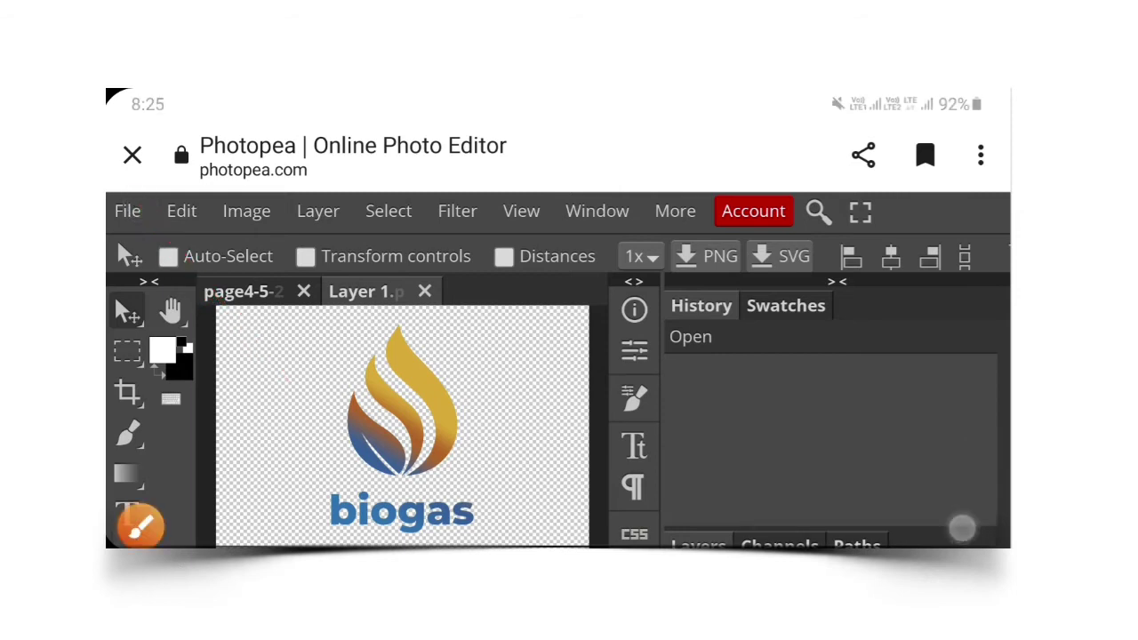
click(126, 211)
click(140, 525)
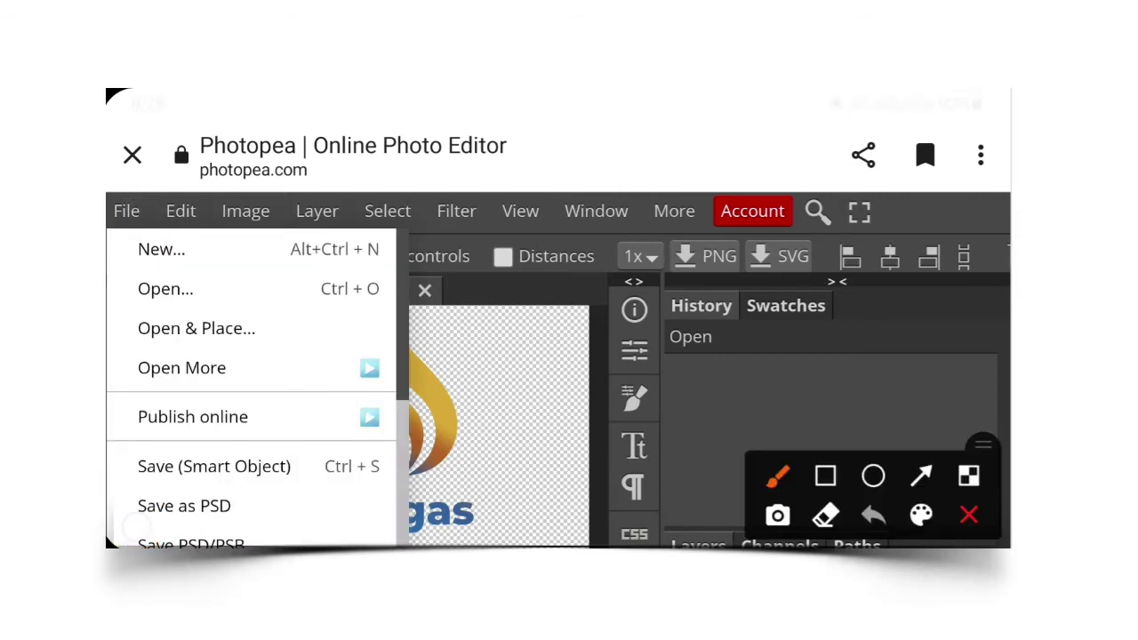
click(921, 476)
drag(484, 494, 252, 331)
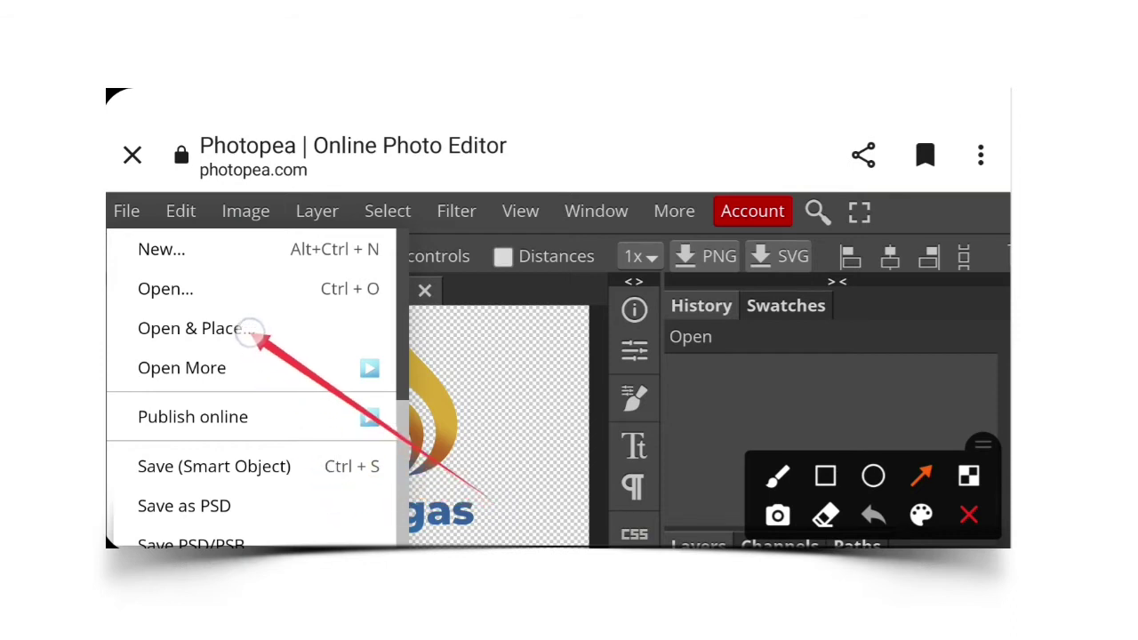
click(969, 515)
click(257, 330)
- In the Files picker's Recent list, pick 20211021_081430.png to place it
click(724, 452)
click(127, 149)
click(214, 228)
scroll(560, 356, down, 5)
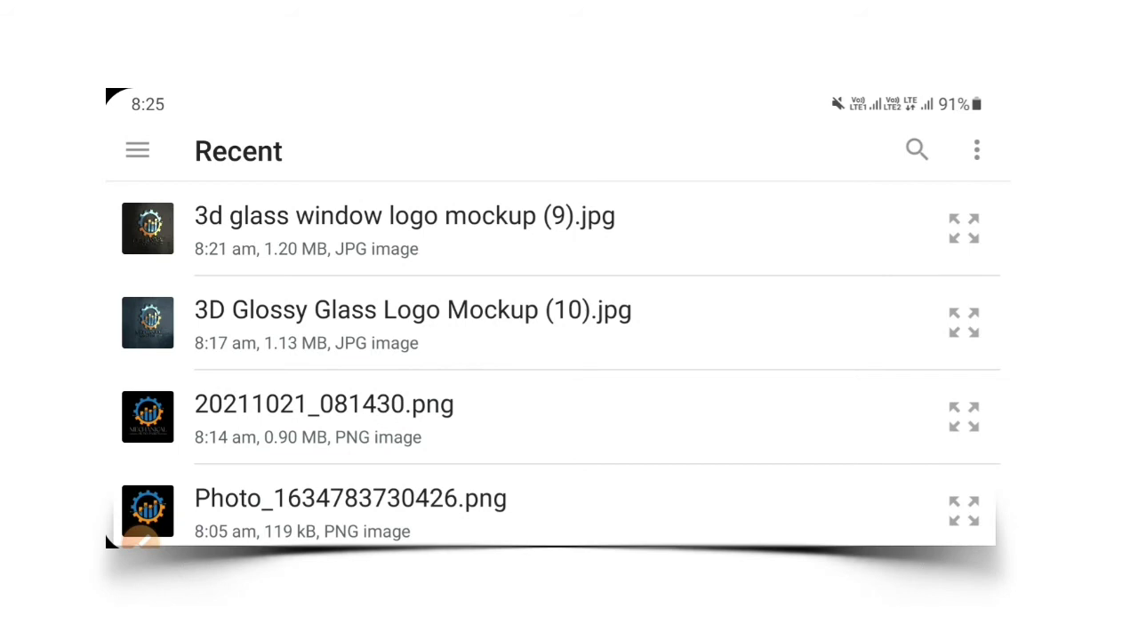
click(513, 412)
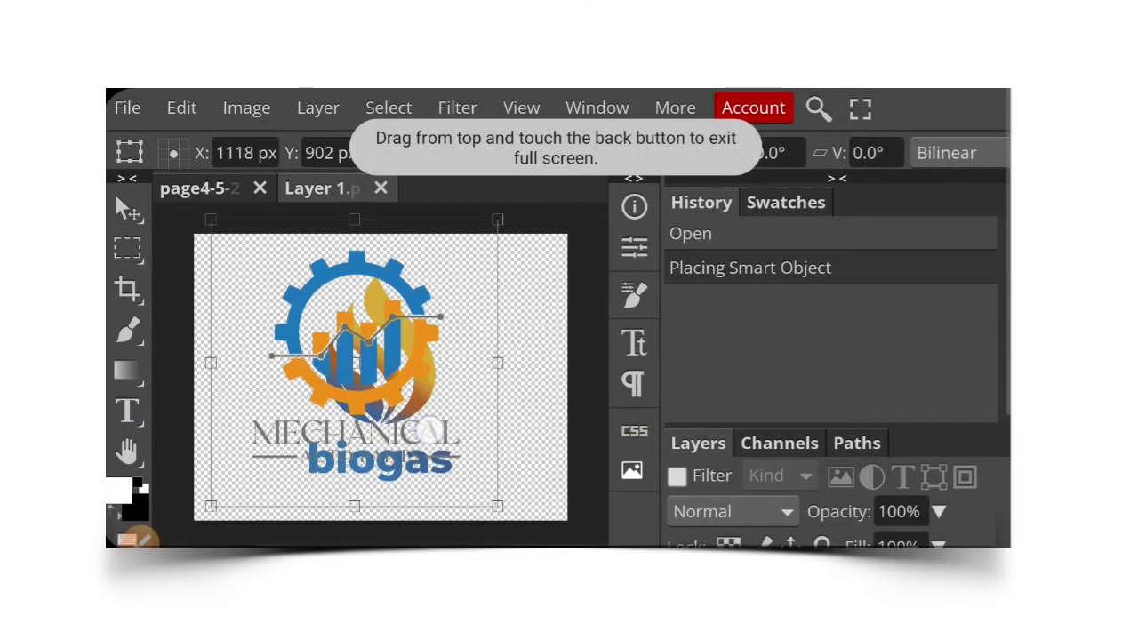
- Scale up and centre the gear logo, commit it, and hide the Asset 1 layer
drag(501, 516, 531, 543)
drag(371, 381, 380, 377)
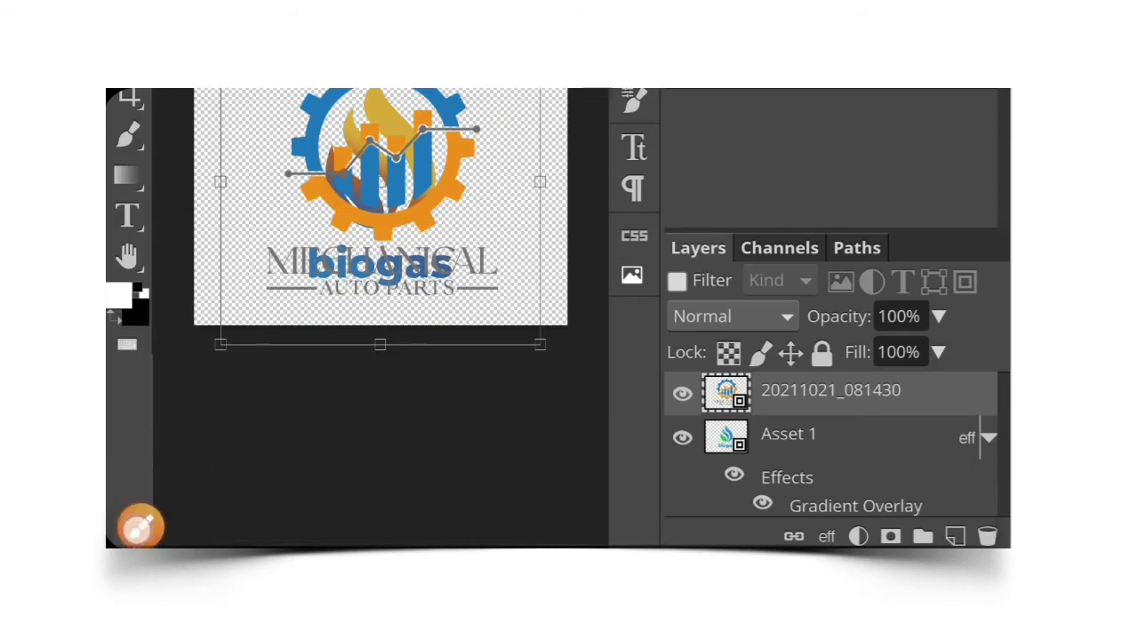
click(140, 528)
click(922, 477)
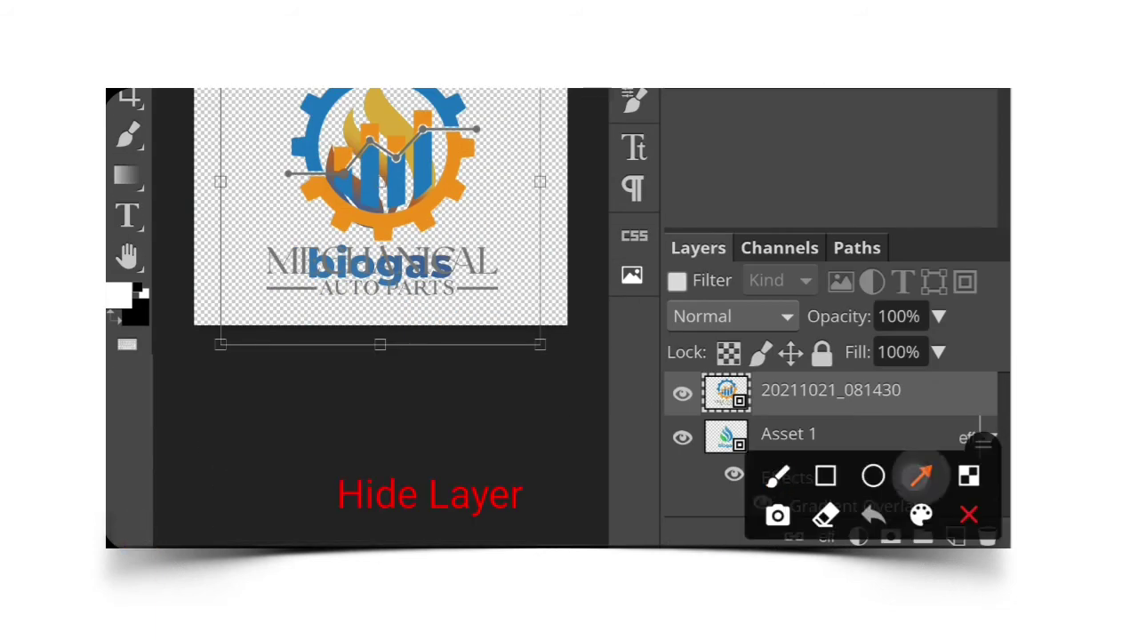
drag(523, 490, 677, 445)
click(969, 515)
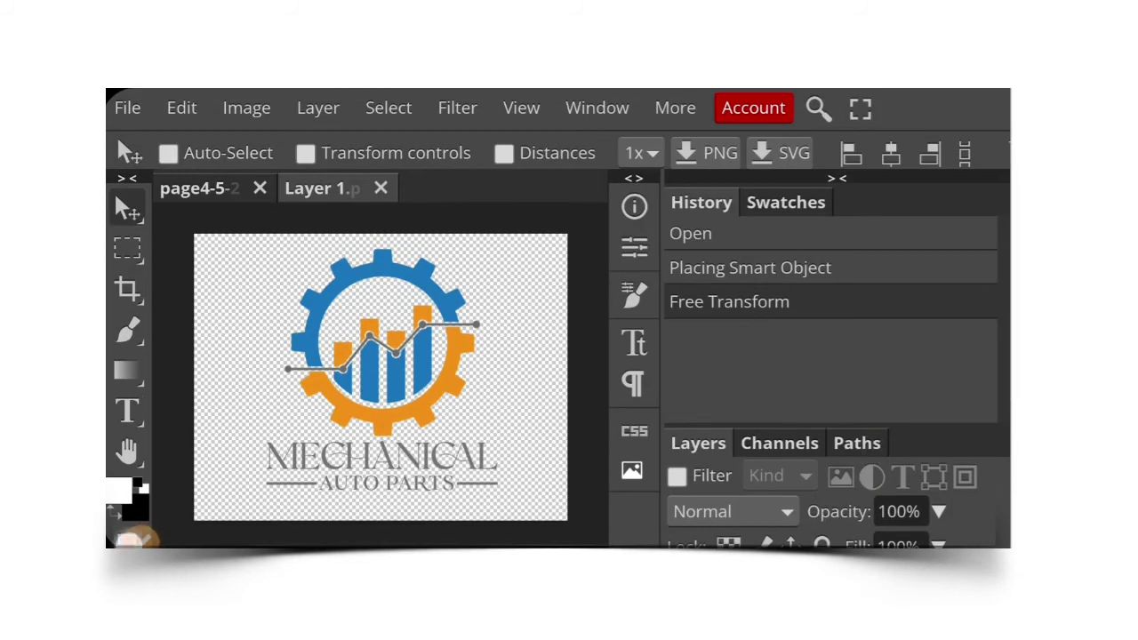
click(127, 540)
click(921, 477)
- Save the smart object with File > Save (Ctrl+S), marking the menu with arrows
drag(254, 311, 133, 133)
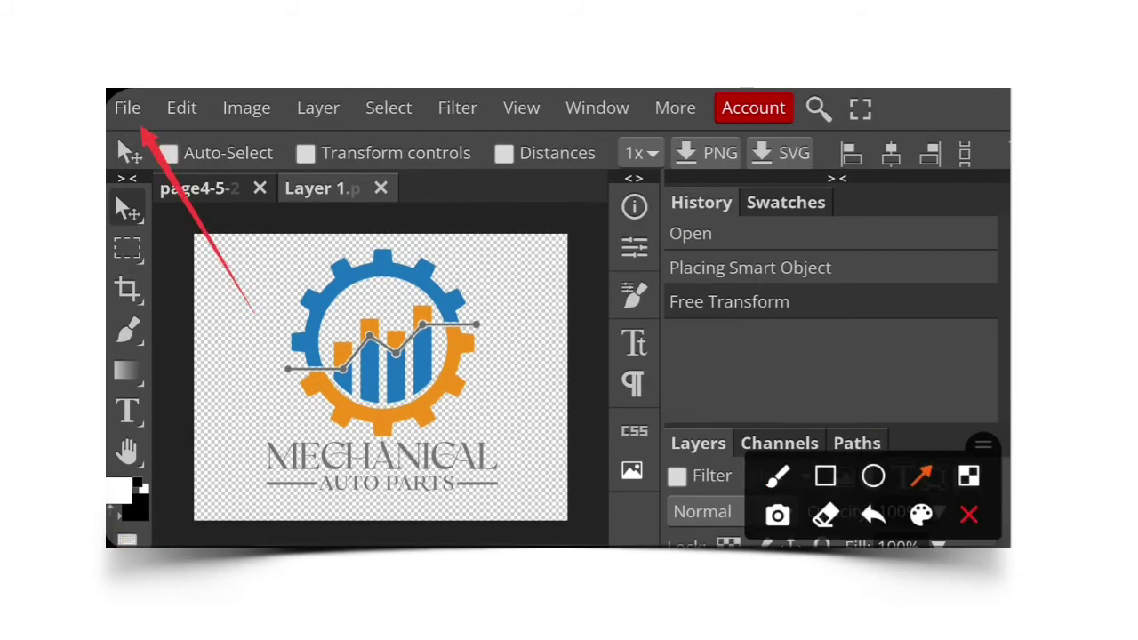
click(970, 514)
click(127, 108)
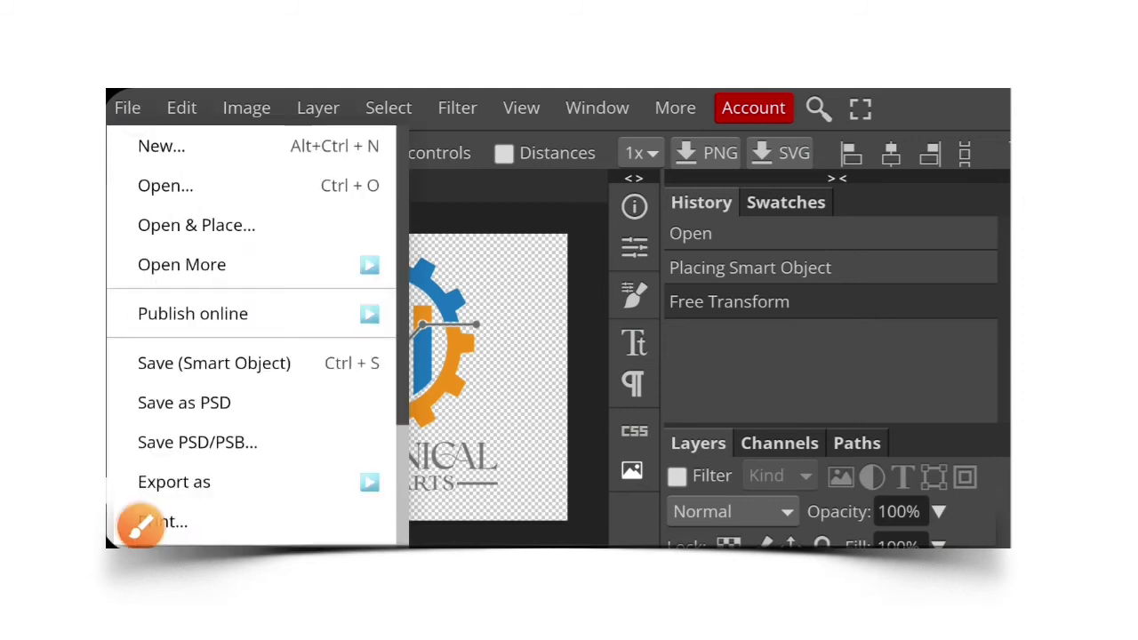
click(141, 525)
click(921, 477)
drag(496, 482, 307, 380)
click(969, 514)
key(ctrl+s)
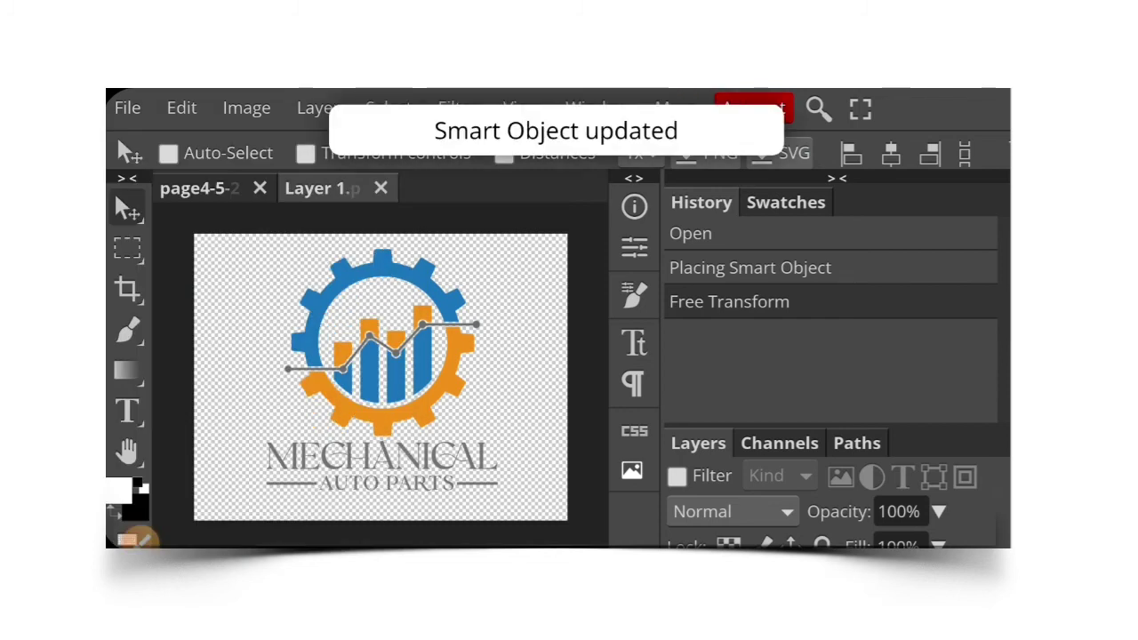
click(127, 540)
click(921, 477)
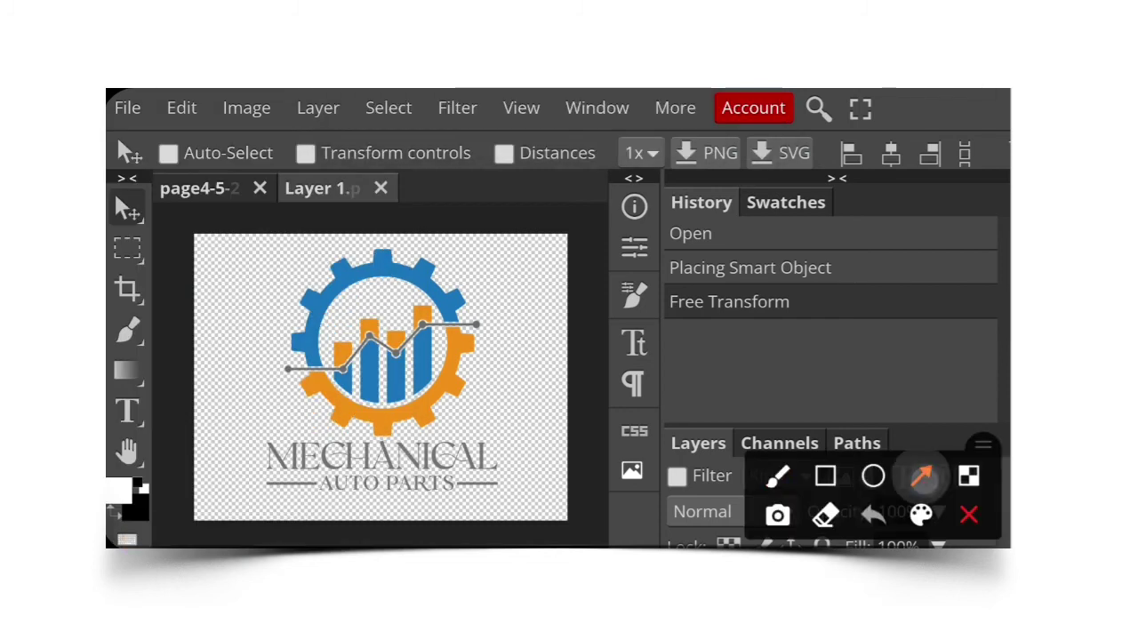
drag(229, 338, 226, 197)
click(969, 514)
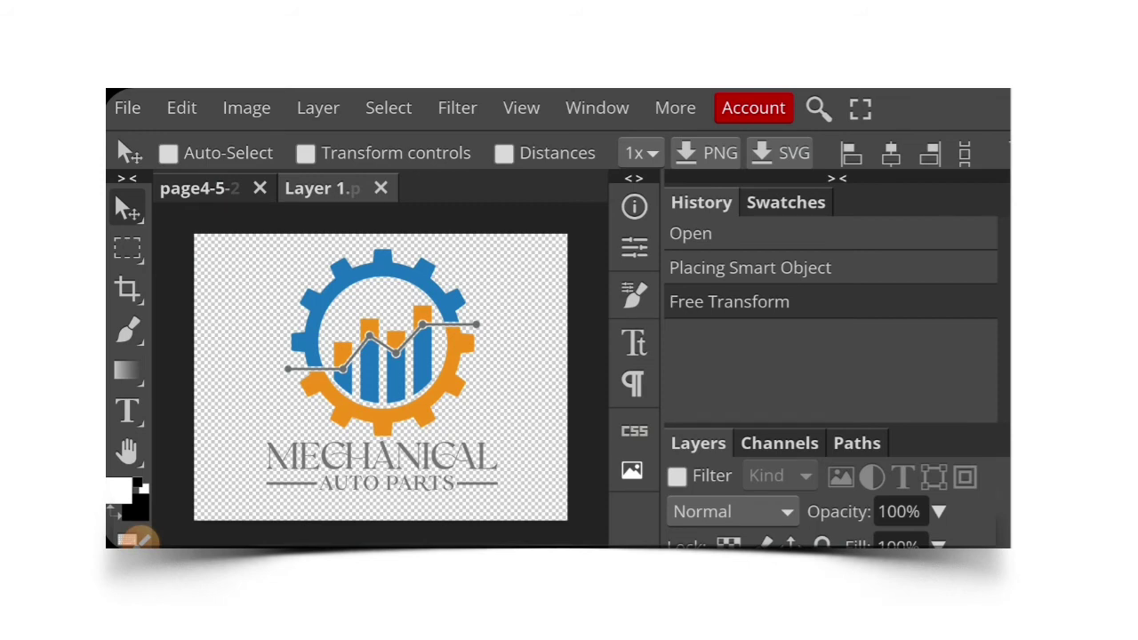
- Switch back to the page4-5 mockup tab and choose File > Export as
key(ctrl+s)
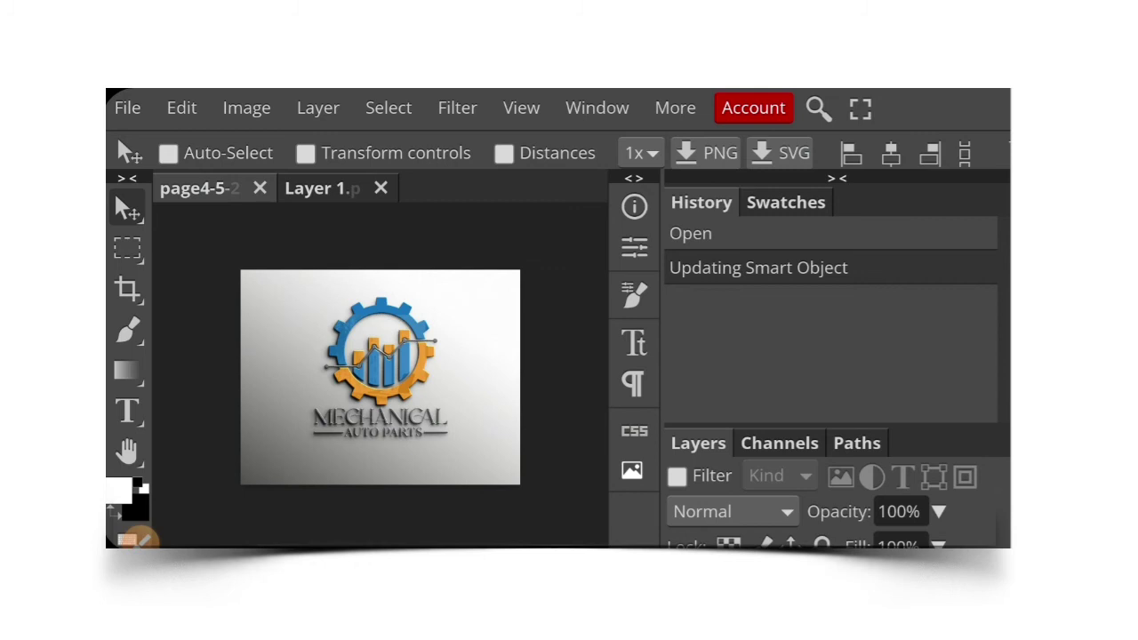
drag(210, 289, 127, 129)
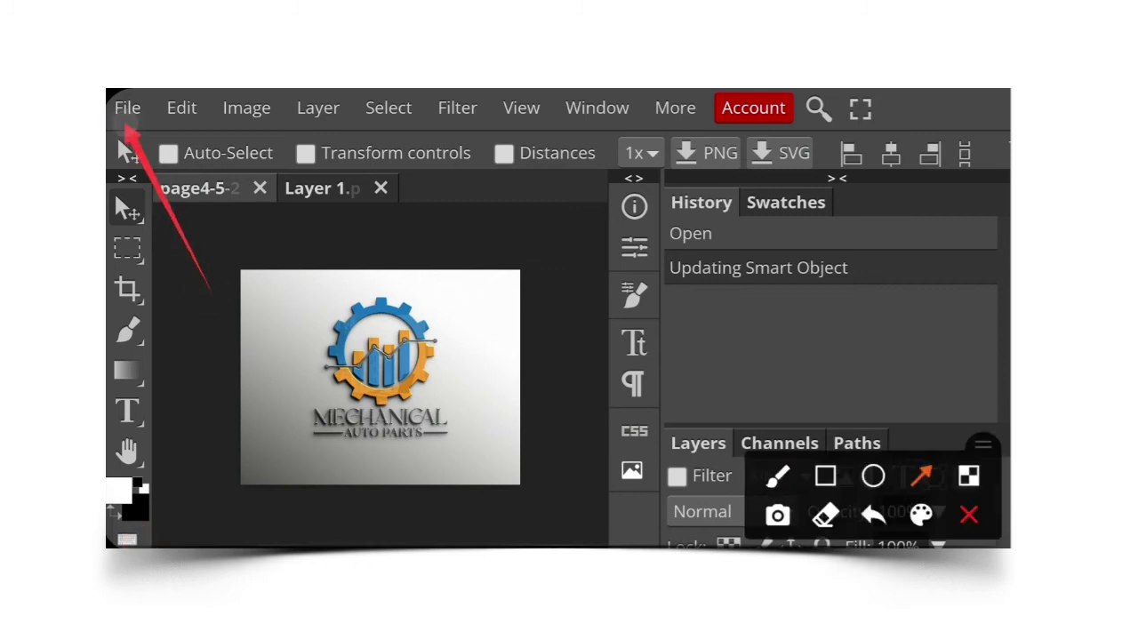
click(127, 107)
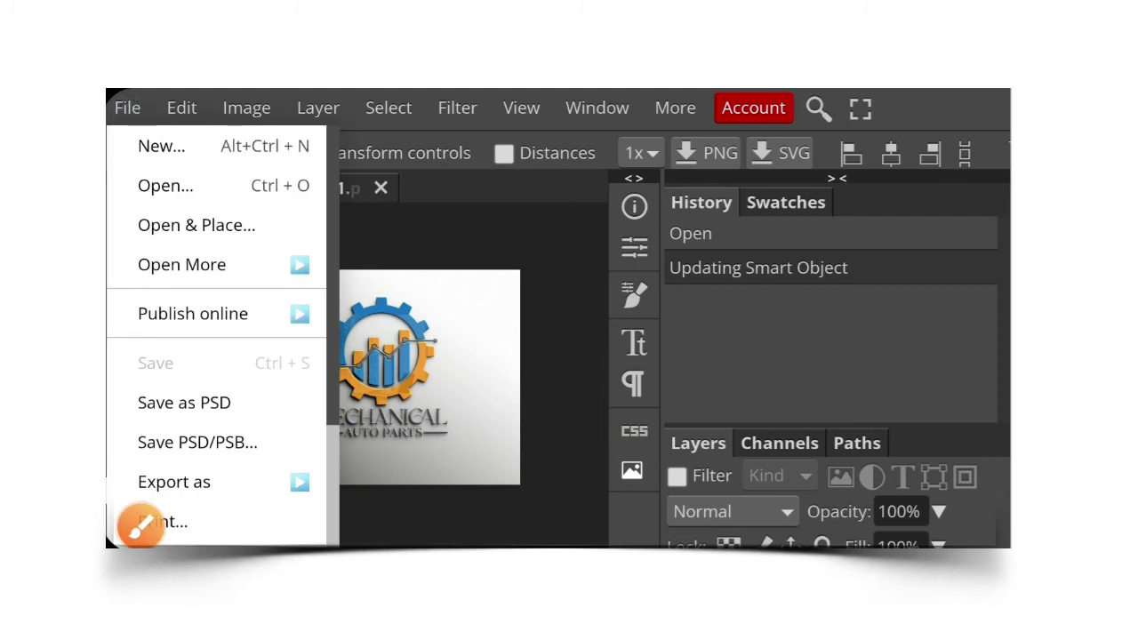
click(141, 527)
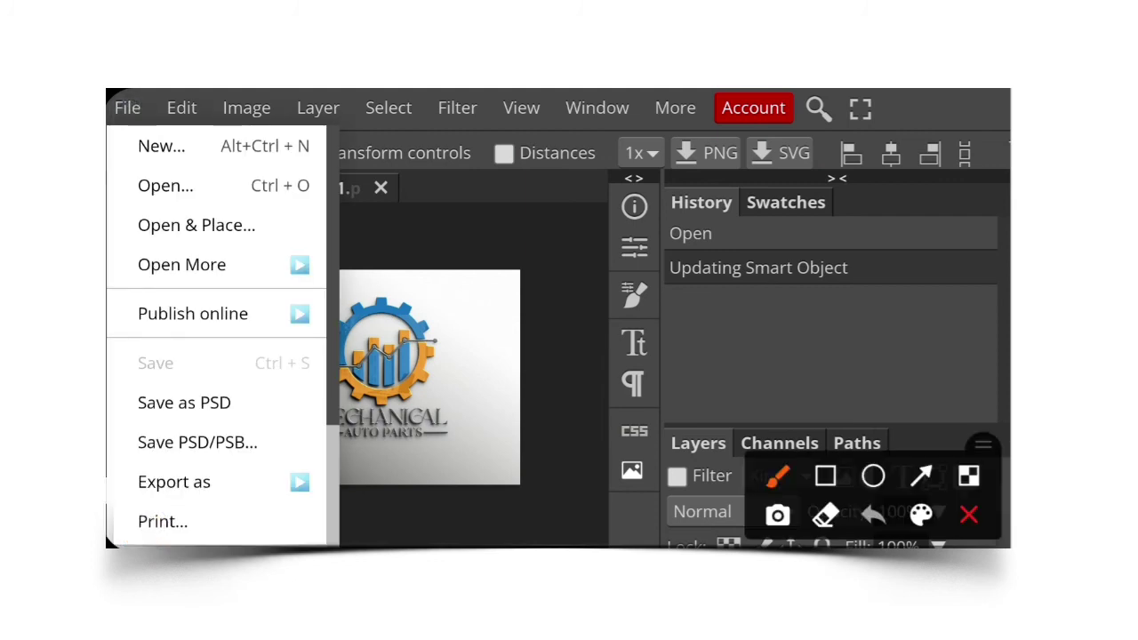
drag(404, 529, 285, 488)
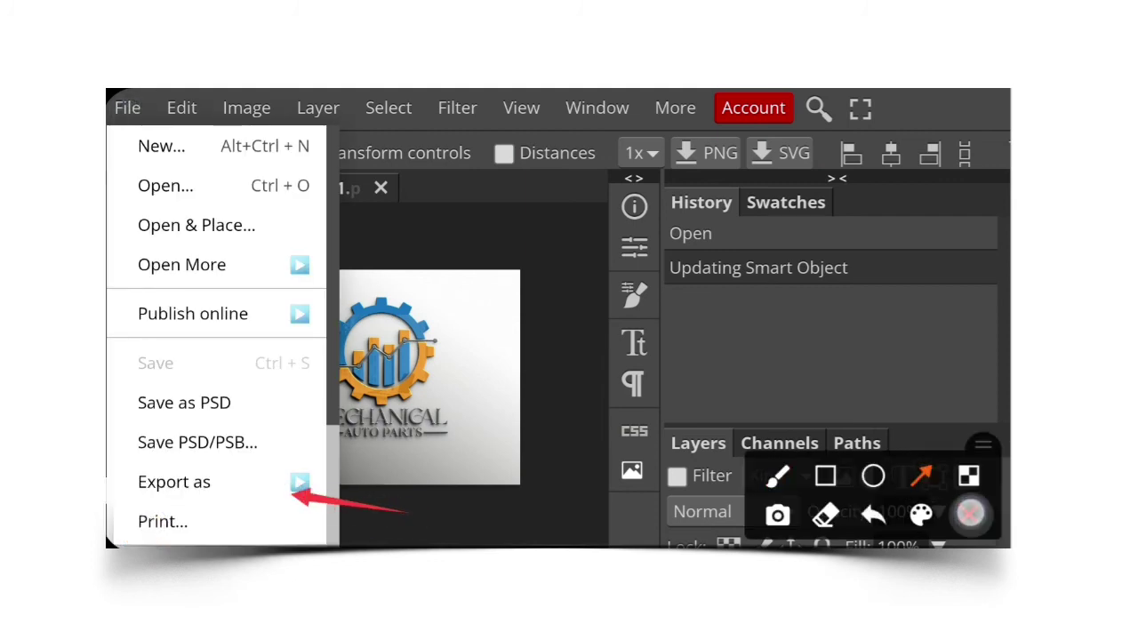
click(968, 514)
click(312, 485)
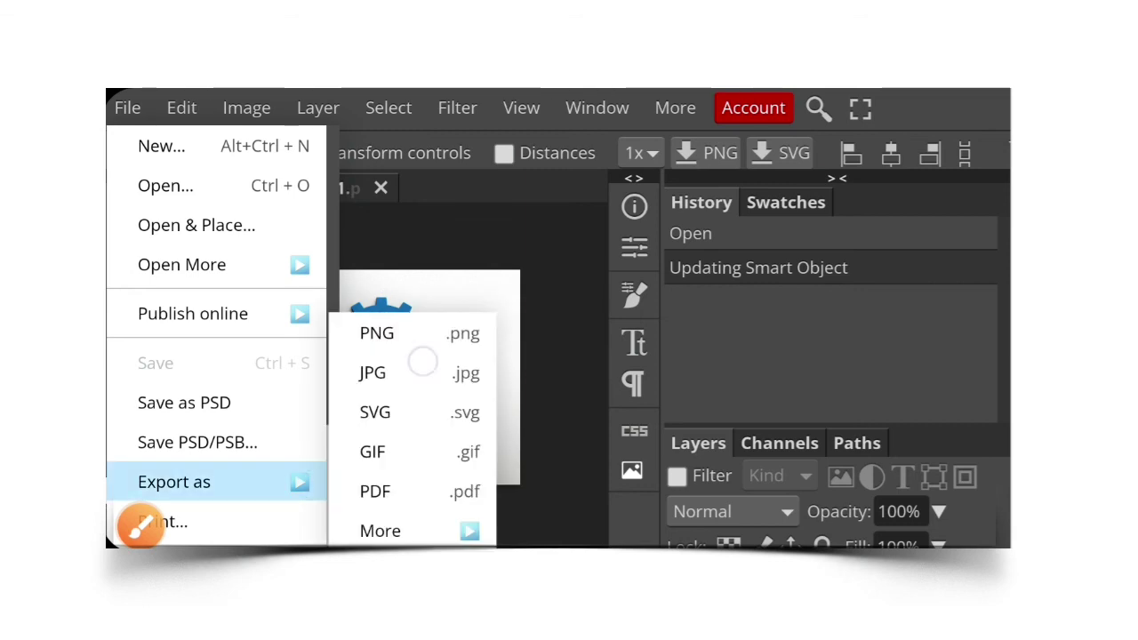
- Export the mockup as a 100%-quality JPG, confirm the download, and open it
click(372, 372)
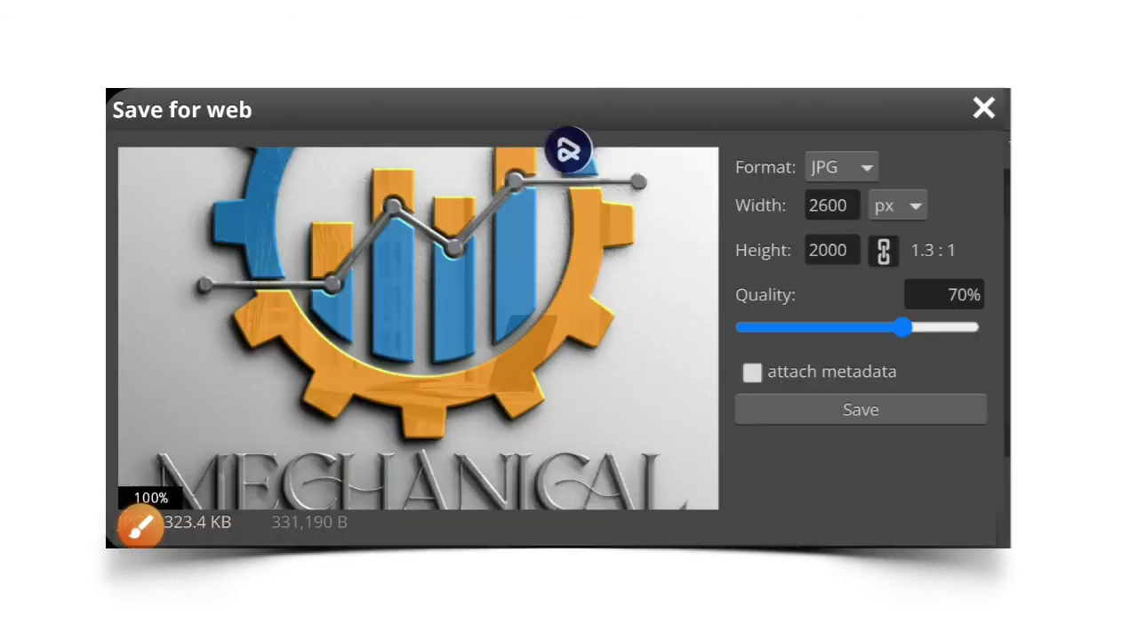
drag(903, 327, 969, 327)
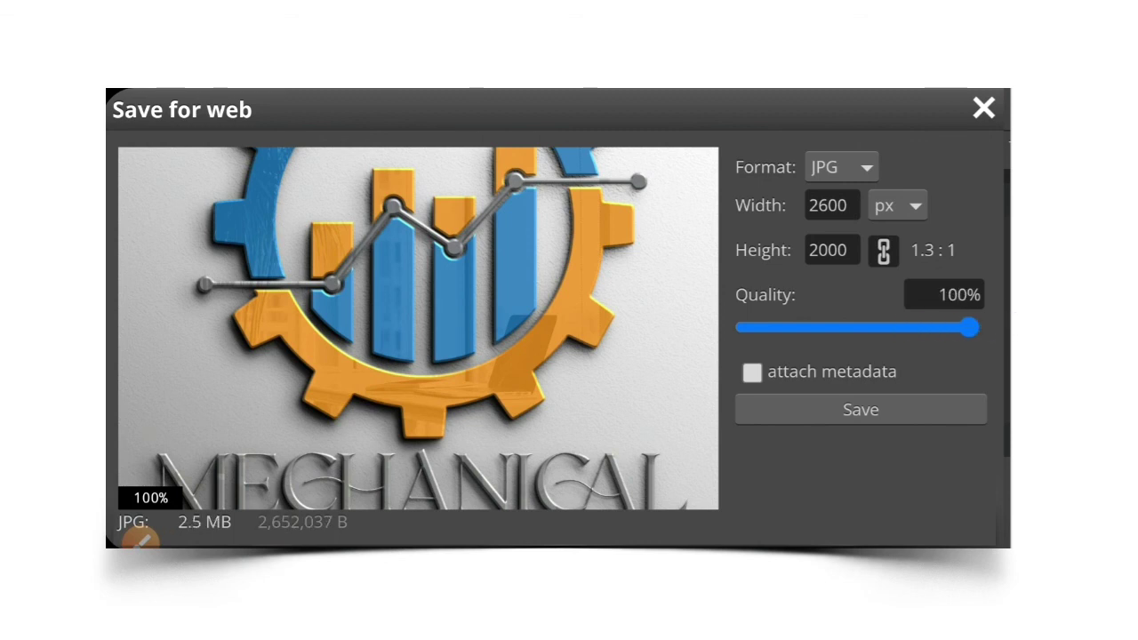
click(897, 408)
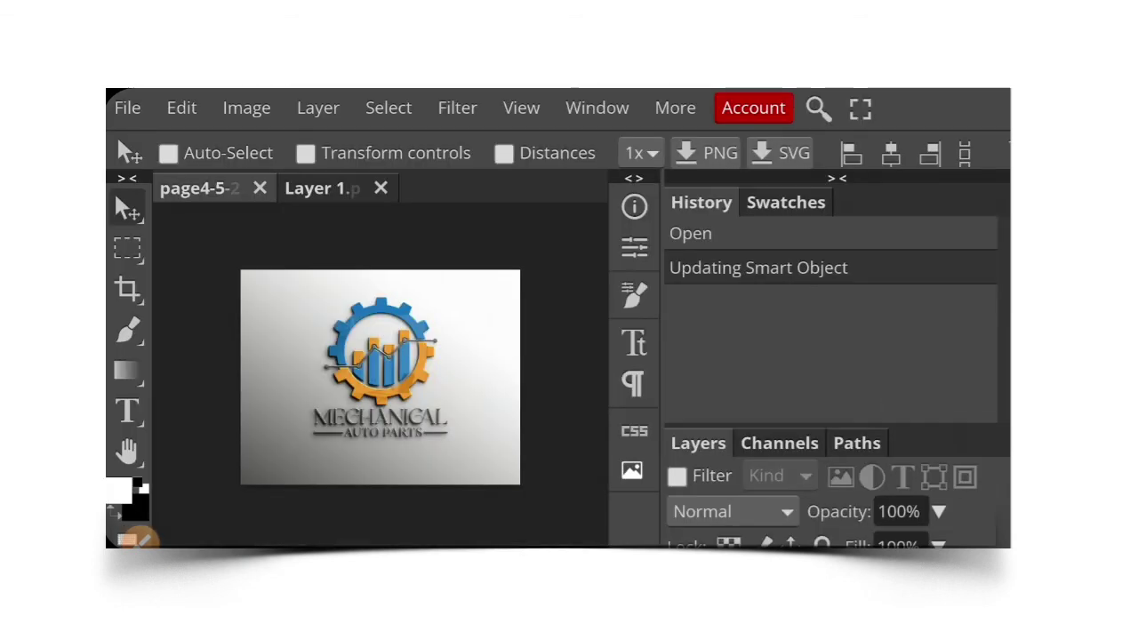
click(744, 460)
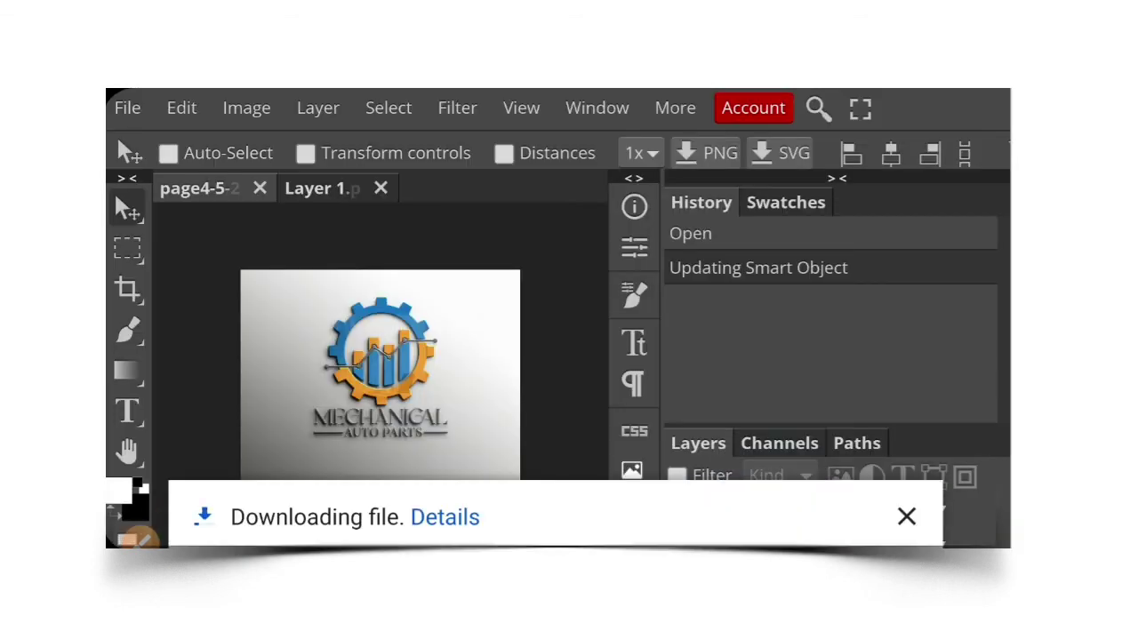
click(479, 517)
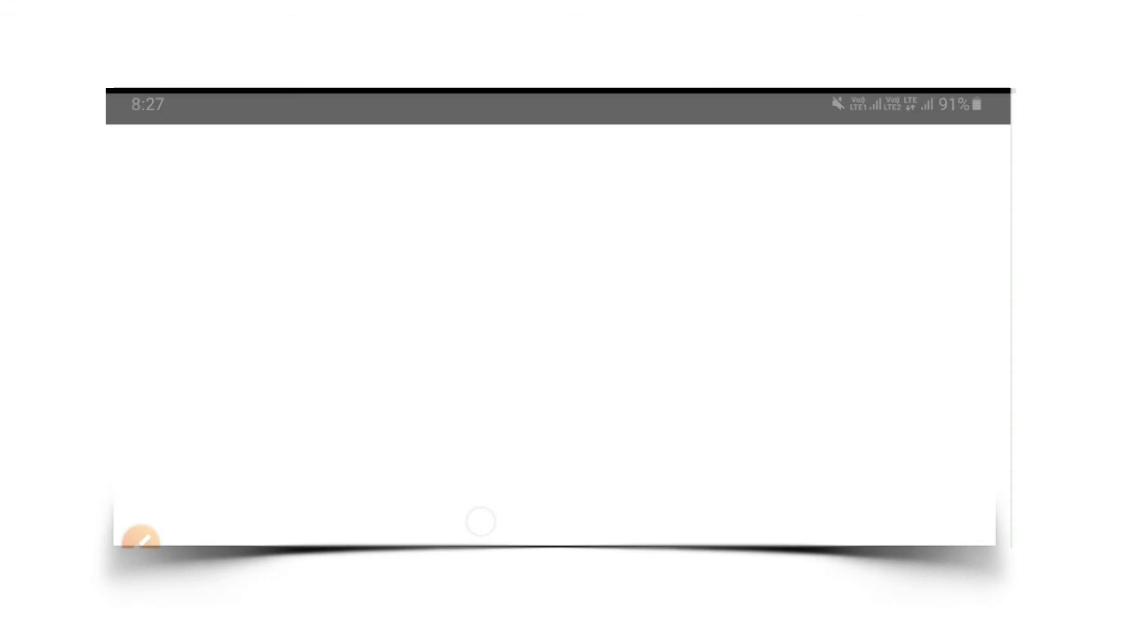